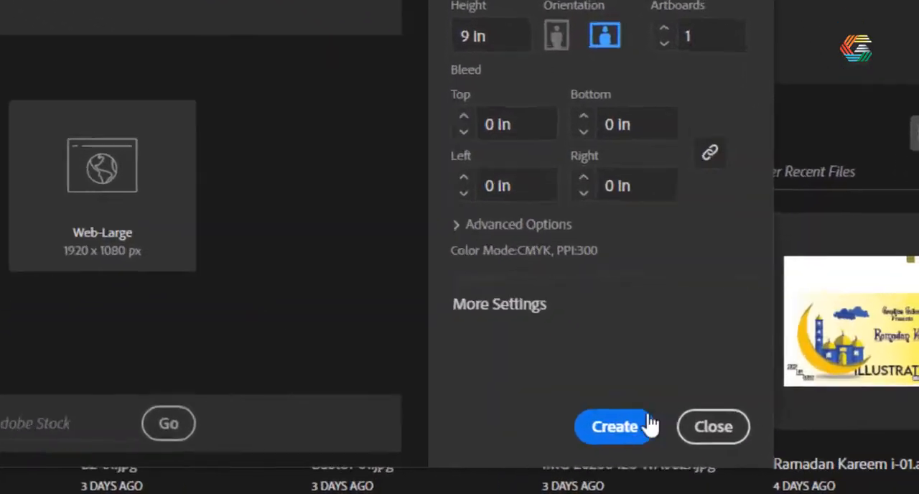
Step: Create a new landscape document, 16 in wide by 9 in high, with one artboard, CMYK colour and 300 PPI
click(649, 425)
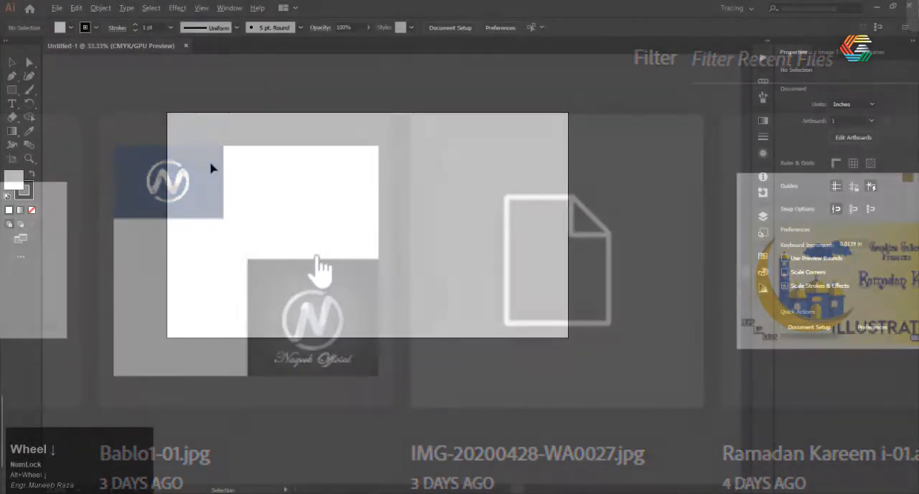
scroll(210, 168, up, 1)
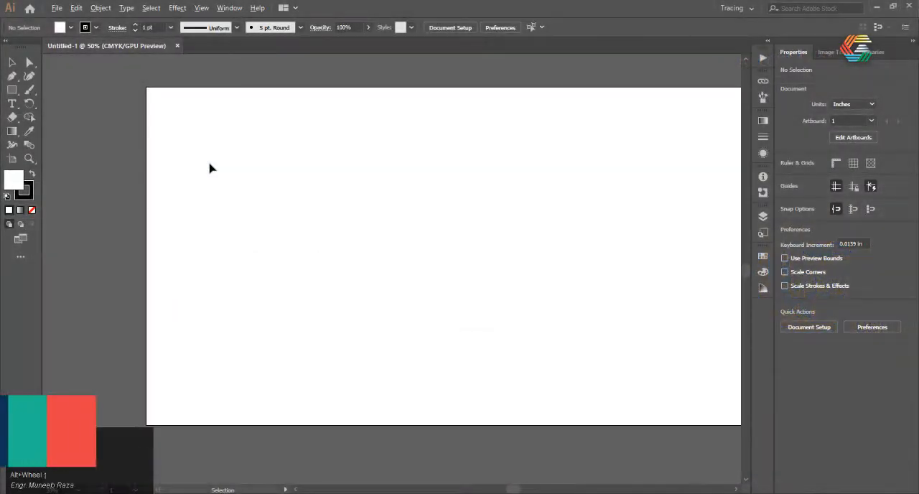
scroll(210, 168, down, 2)
scroll(210, 168, up, 2)
scroll(209, 168, down, 1)
scroll(209, 168, up, 1)
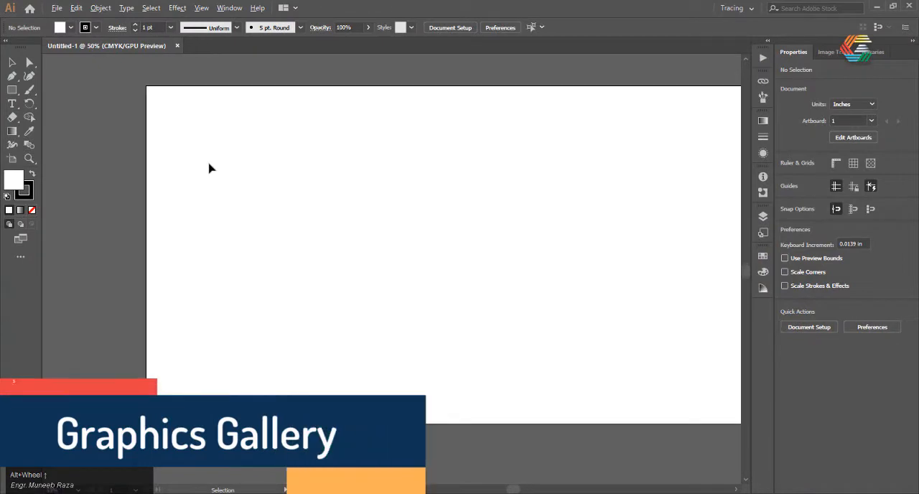
scroll(210, 168, down, 1)
scroll(209, 168, up, 1)
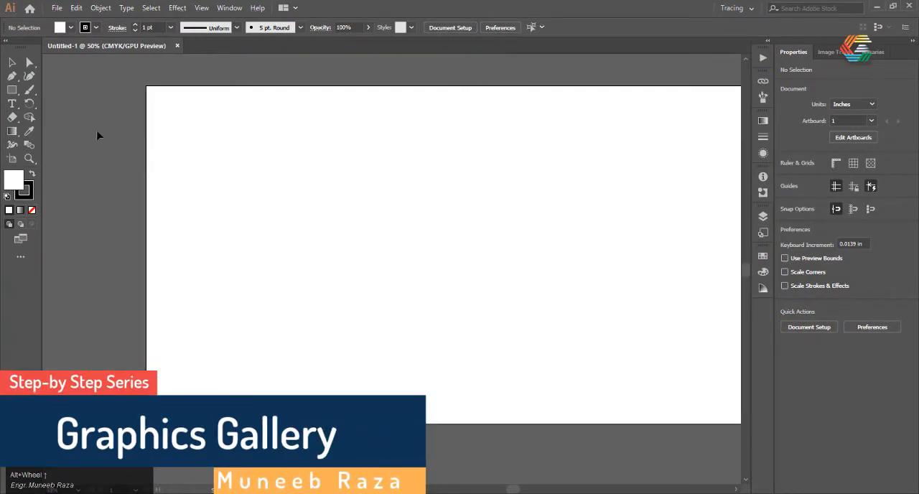
scroll(222, 153, down, 1)
scroll(230, 138, up, 1)
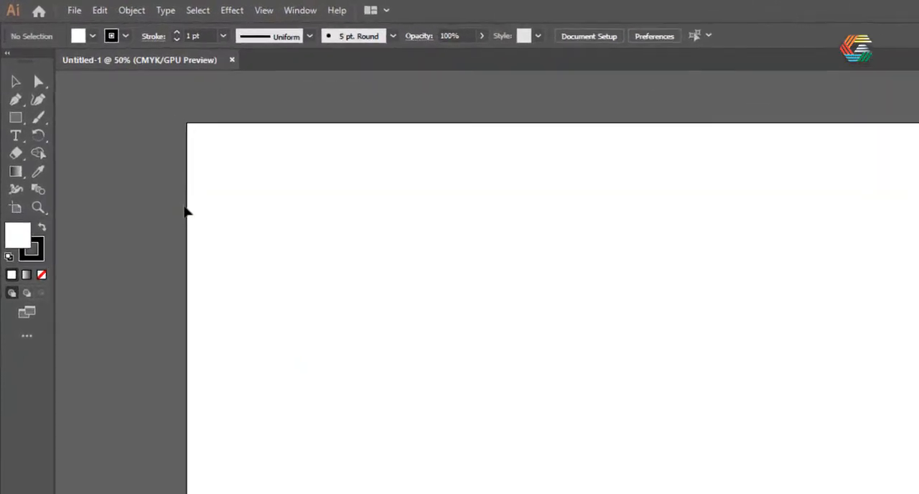
Step: Draw a circle about 6.93 in in diameter with the Ellipse Tool and move it near the middle of the artboard
click(19, 141)
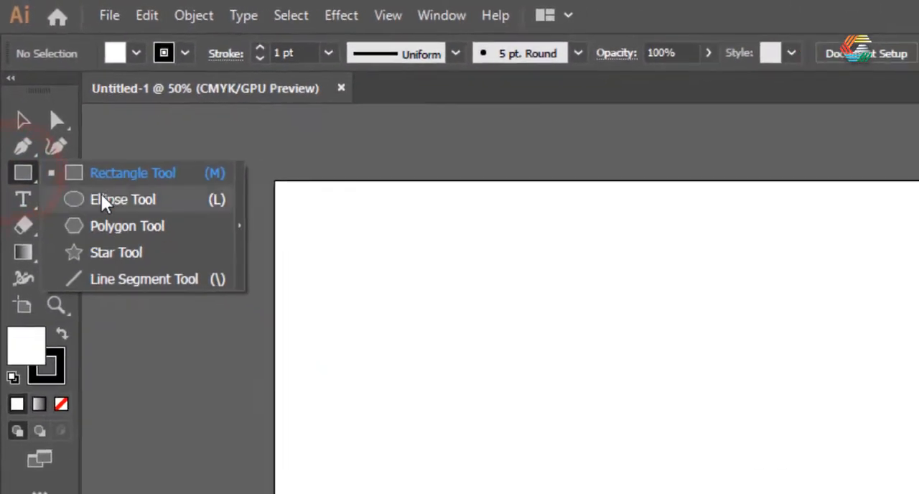
click(101, 199)
drag(353, 214, 485, 295)
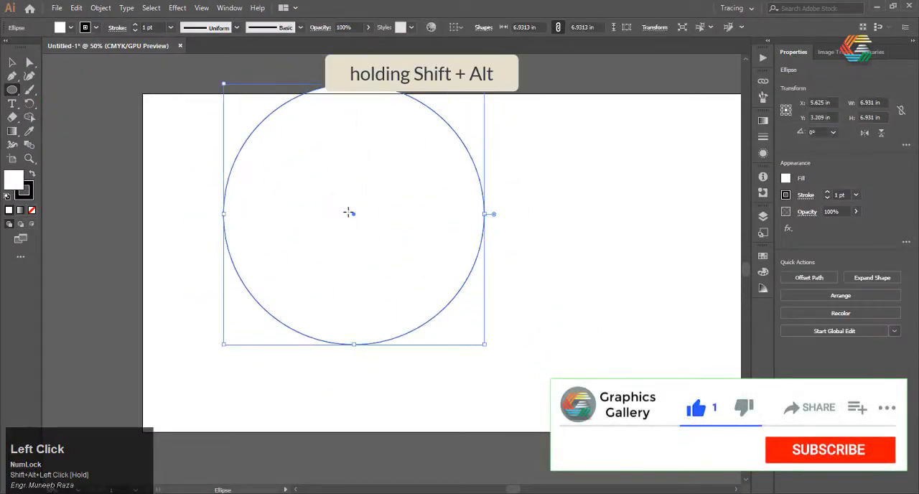
drag(355, 216, 428, 261)
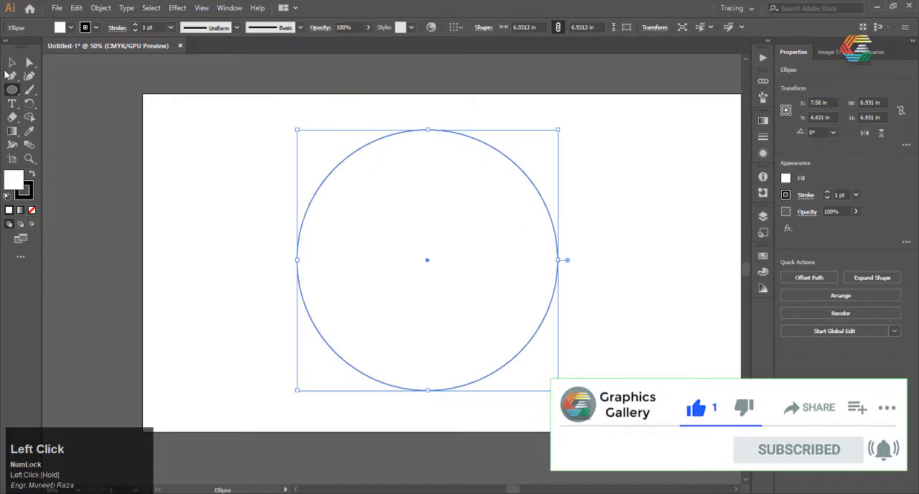
click(96, 117)
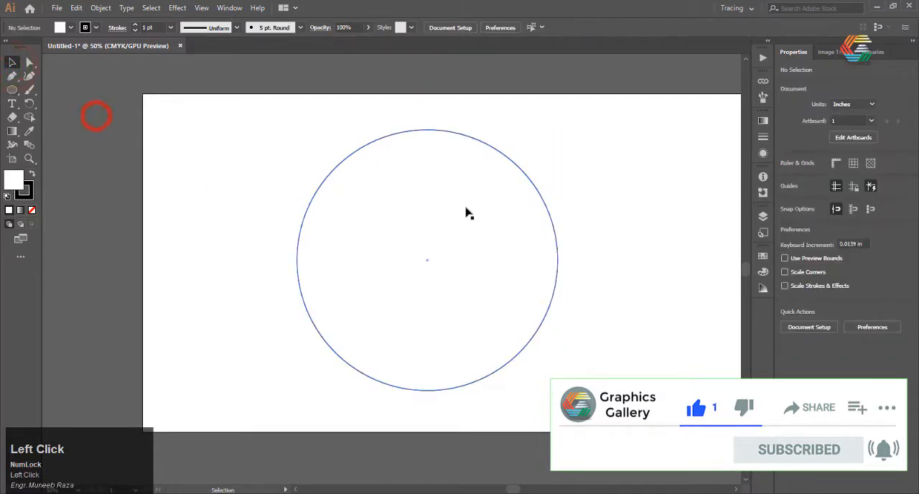
Step: Set the circle's fill to None, keeping its black stroke
click(496, 143)
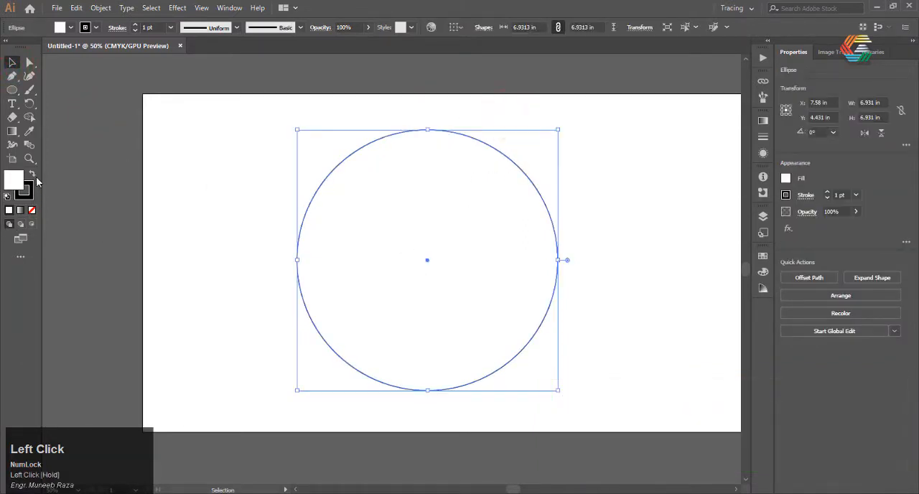
click(20, 184)
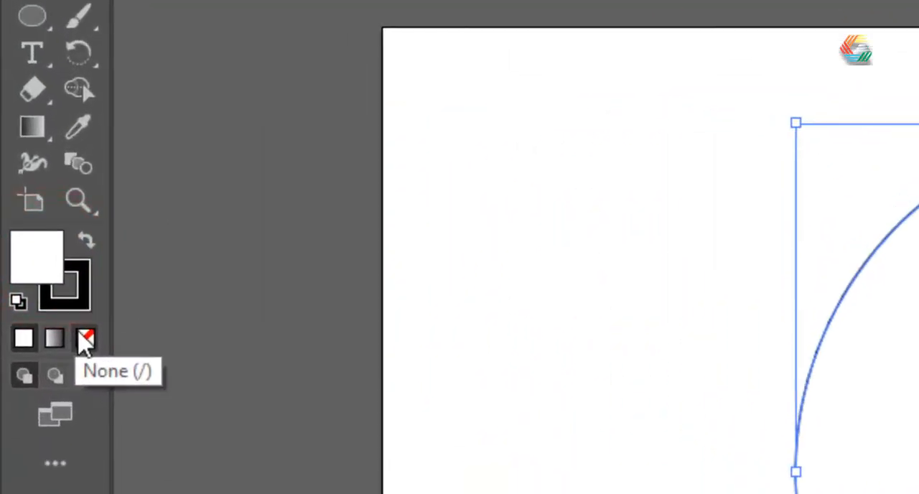
click(32, 211)
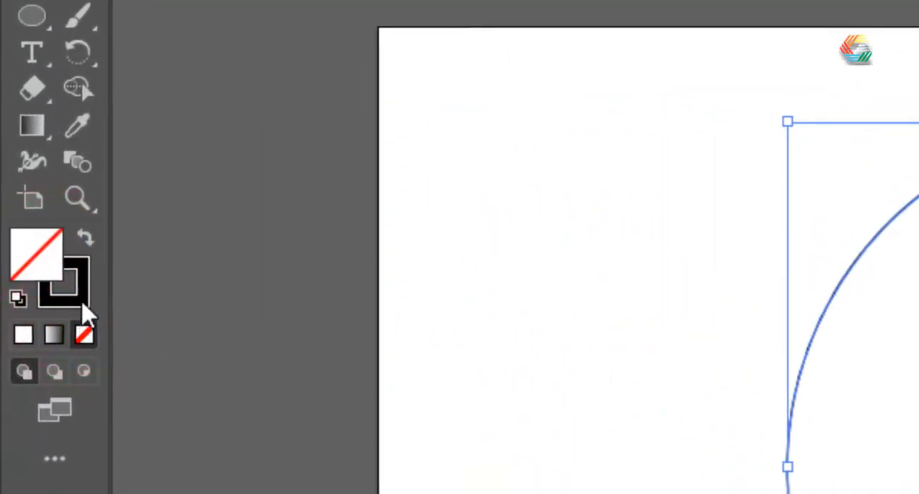
click(147, 241)
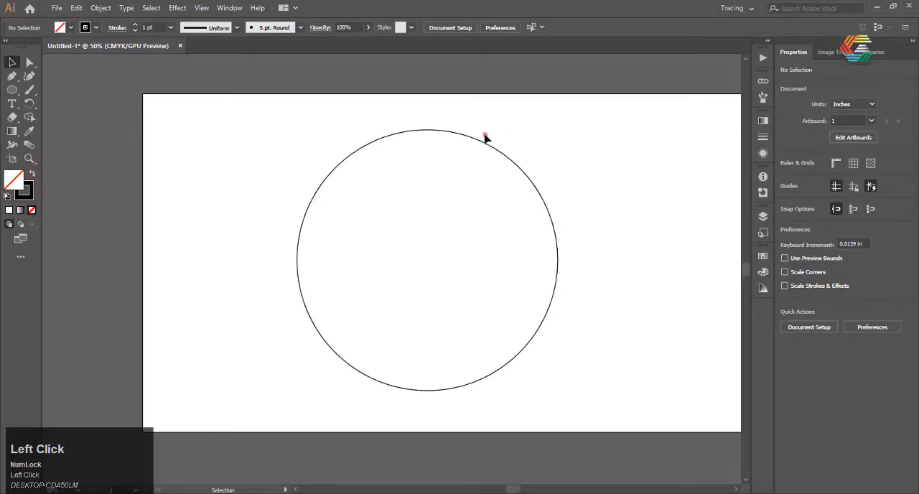
Step: Copy the circle and paste the duplicate in place over the original
click(485, 137)
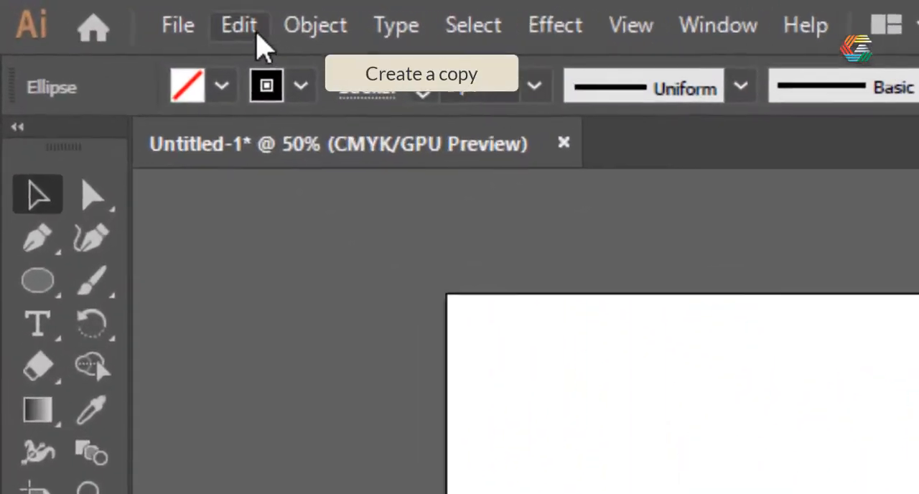
click(244, 28)
click(295, 203)
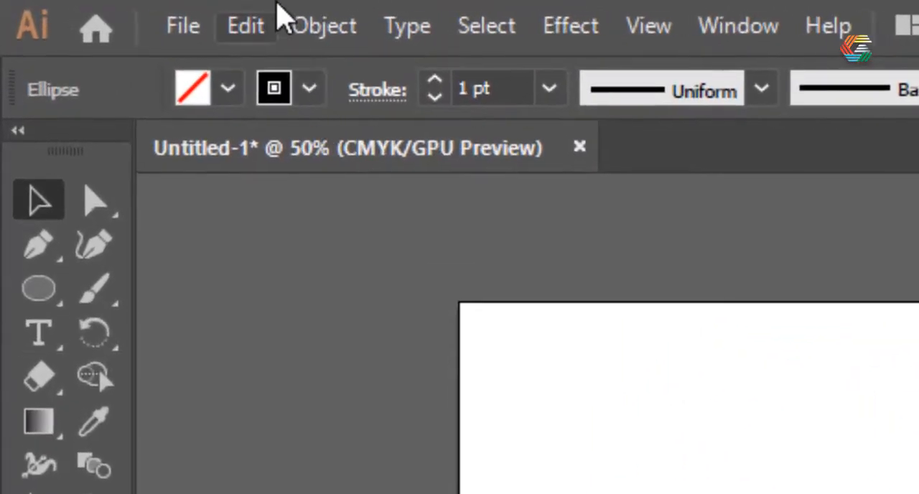
click(257, 27)
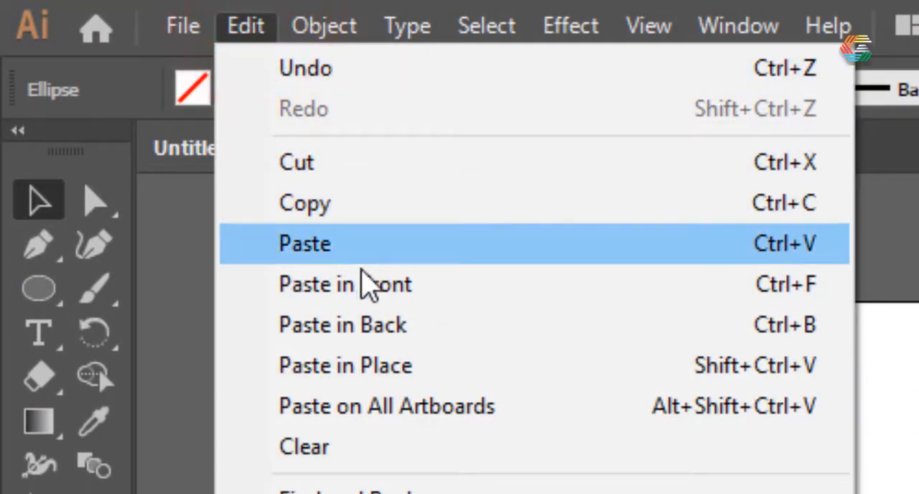
click(403, 367)
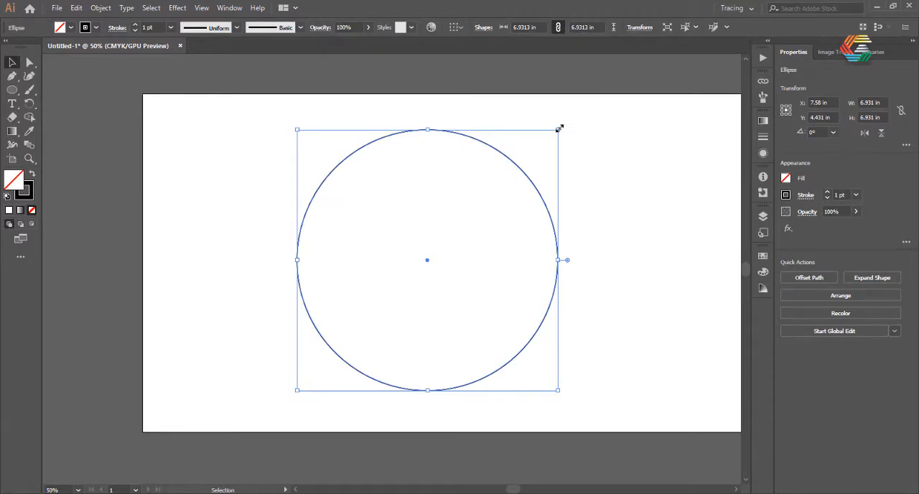
Step: Scale the pasted circle down to about 5.52 in and position it centred horizontally, touching the bottom of the large circle from inside
drag(559, 128, 519, 168)
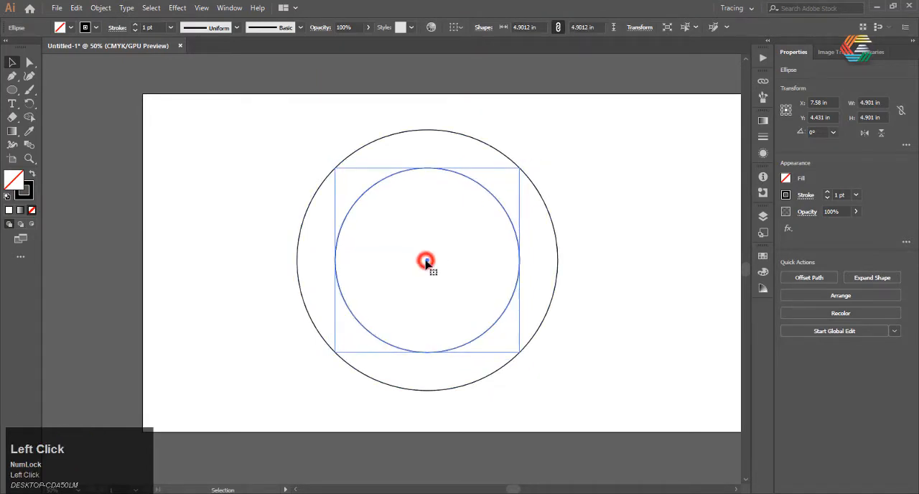
drag(425, 263, 431, 302)
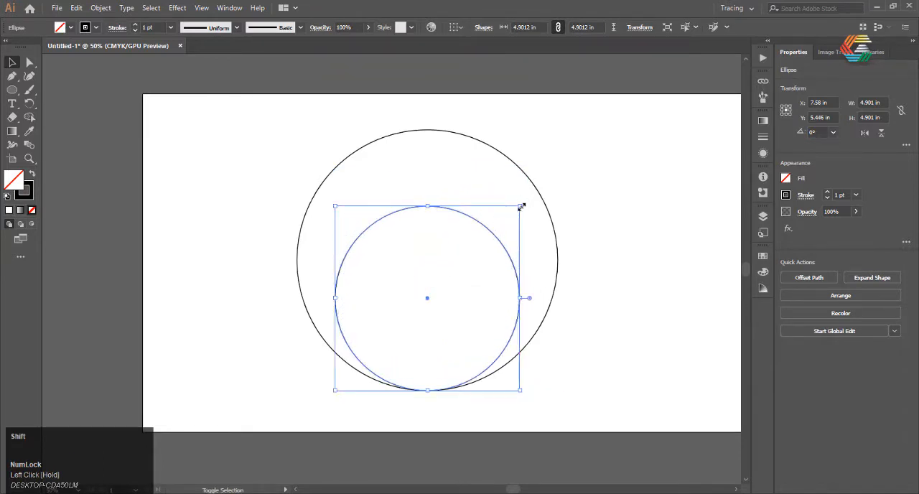
drag(520, 206, 543, 164)
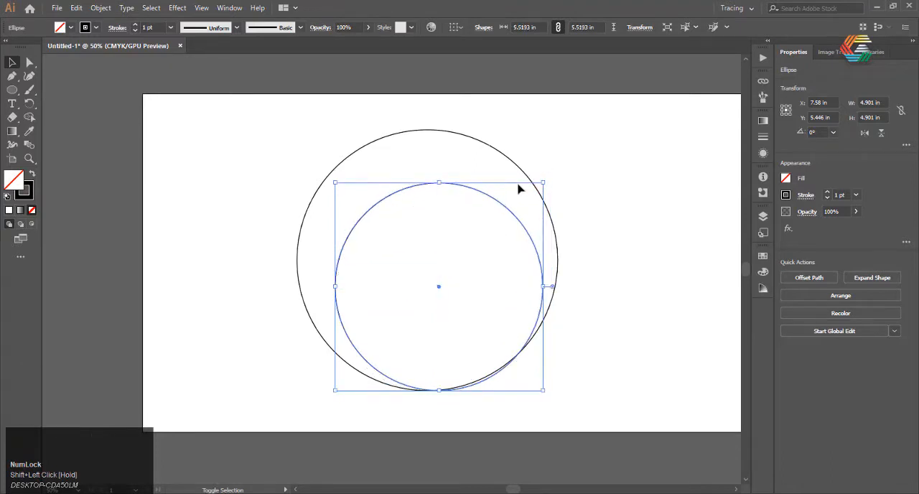
mouse_move(439, 288)
mouse_down()
mouse_move(424, 277)
mouse_move(426, 287)
mouse_up()
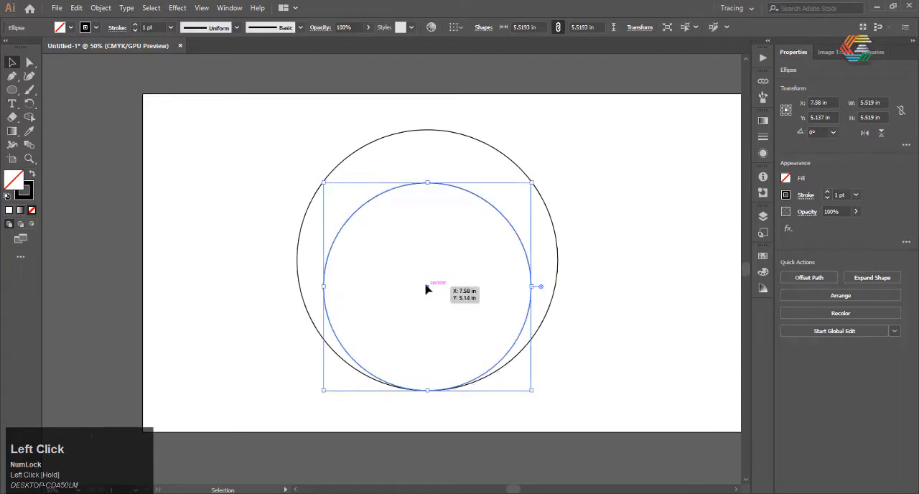
click(595, 189)
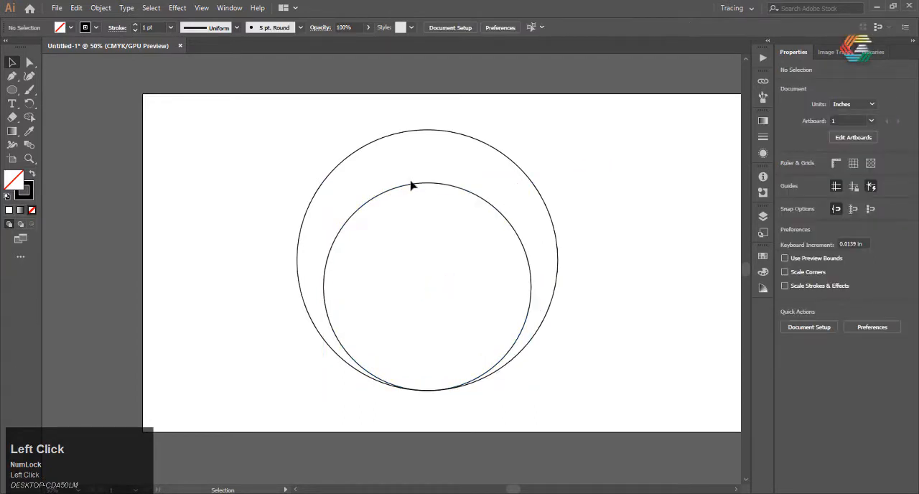
Step: Copy the smaller inner circle and paste the duplicate in place
drag(453, 171, 391, 187)
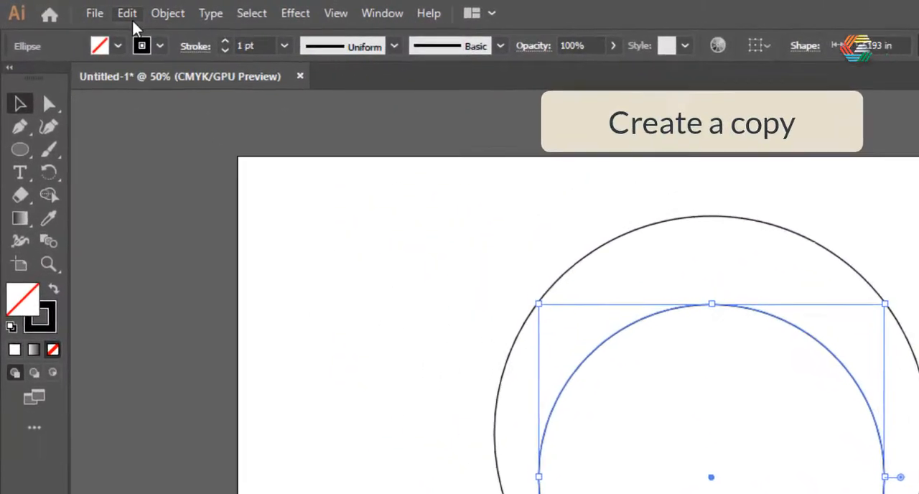
click(129, 15)
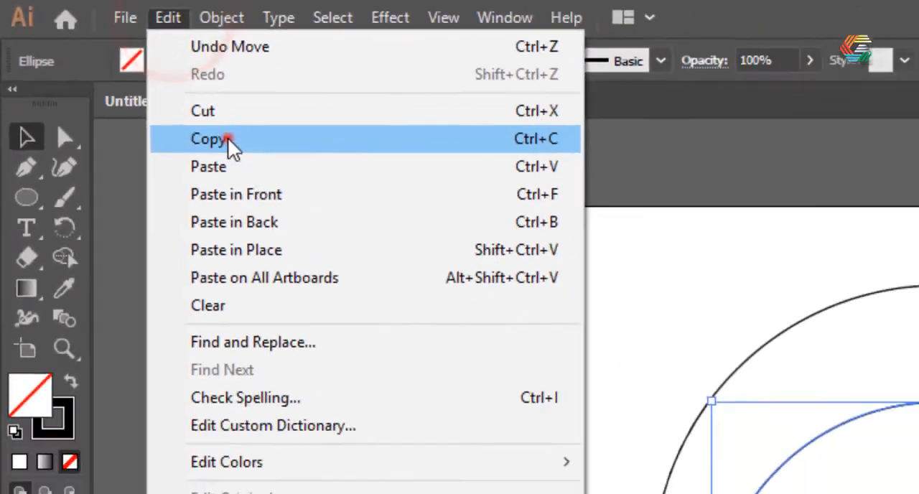
click(174, 109)
click(107, 10)
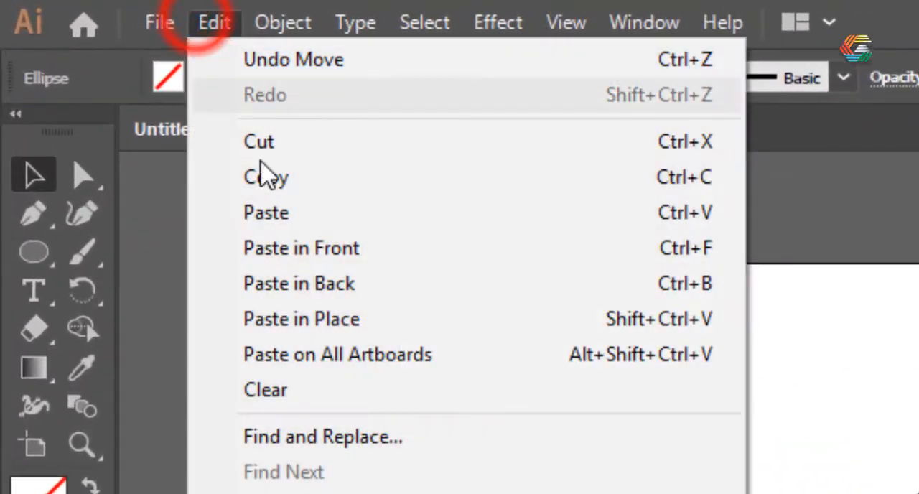
click(303, 318)
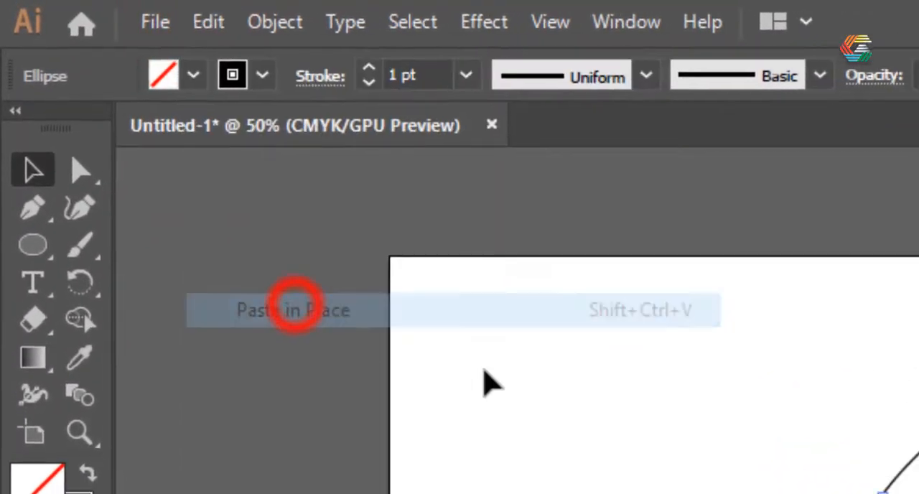
Step: Move the duplicated inner circle straight up until it touches the top of the large circle from inside
click(460, 310)
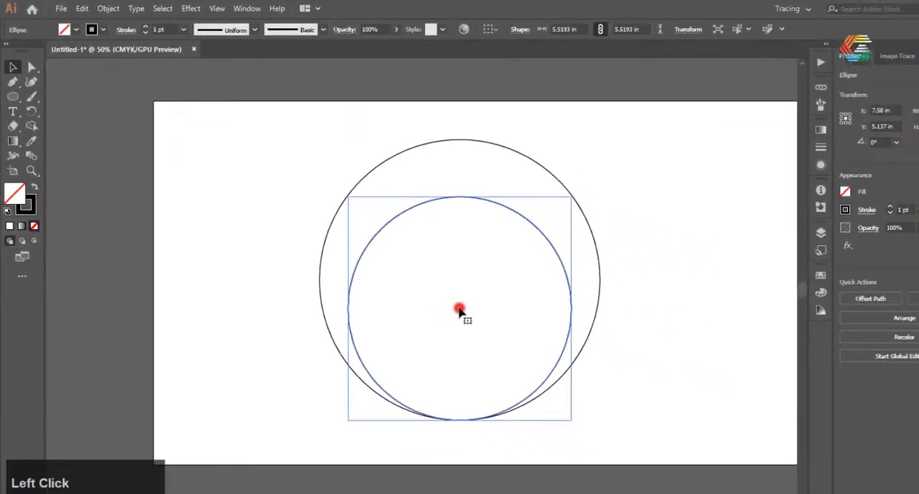
drag(460, 310, 421, 239)
click(601, 134)
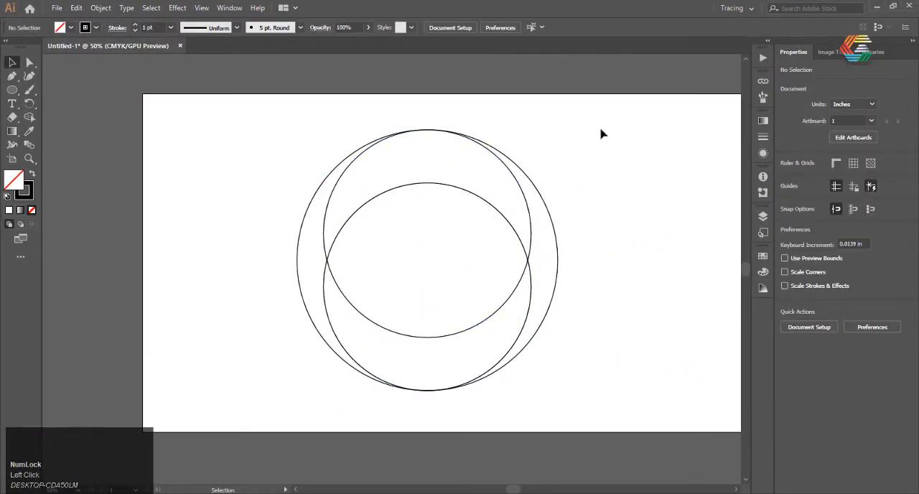
Step: Select all three circles and merge the upper crescent with the right outer sliver using the Shape Builder Tool
drag(291, 403, 287, 406)
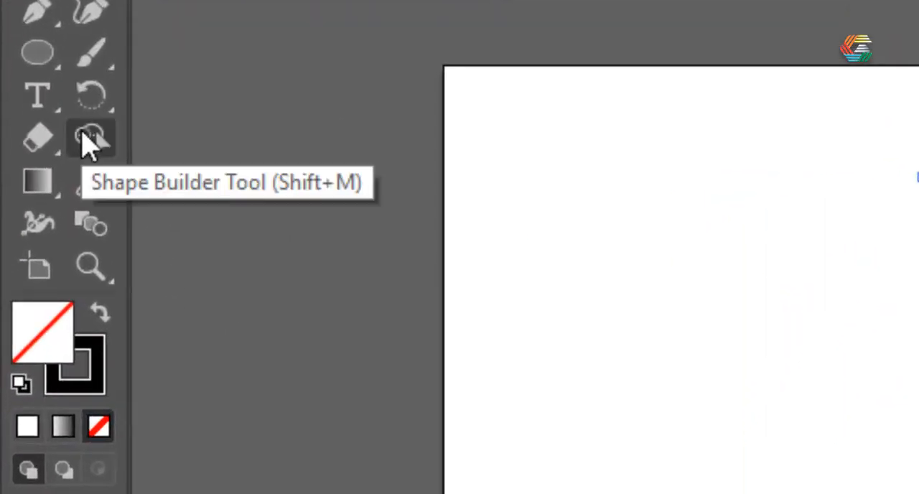
click(82, 135)
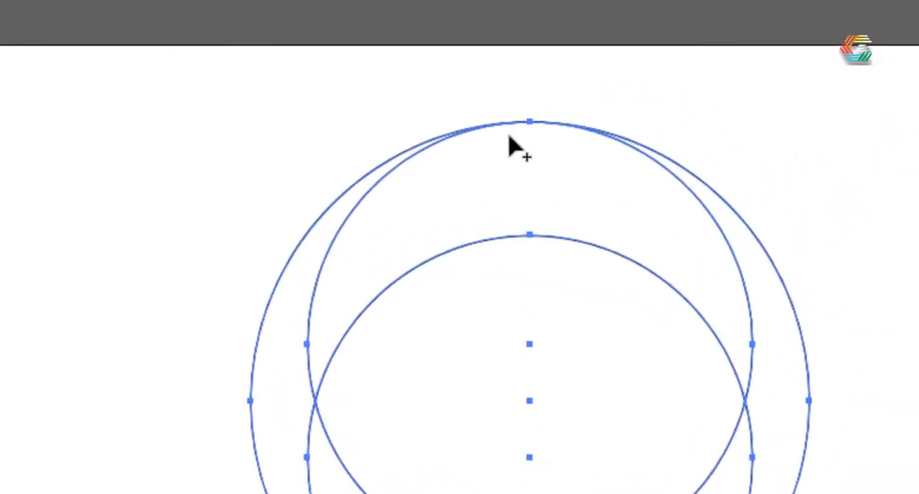
mouse_move(496, 174)
mouse_down()
mouse_move(646, 239)
mouse_move(722, 302)
mouse_move(749, 348)
mouse_up()
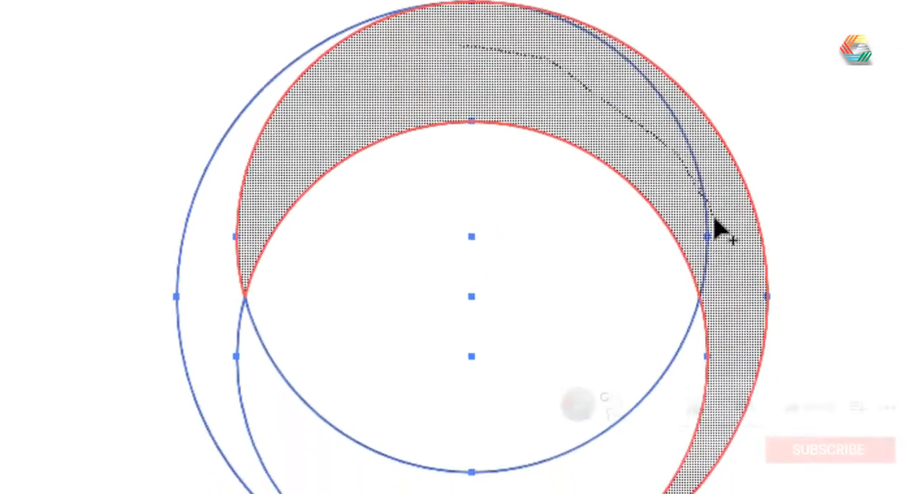
mouse_move(722, 232)
mouse_down()
mouse_move(717, 213)
mouse_move(716, 226)
mouse_up()
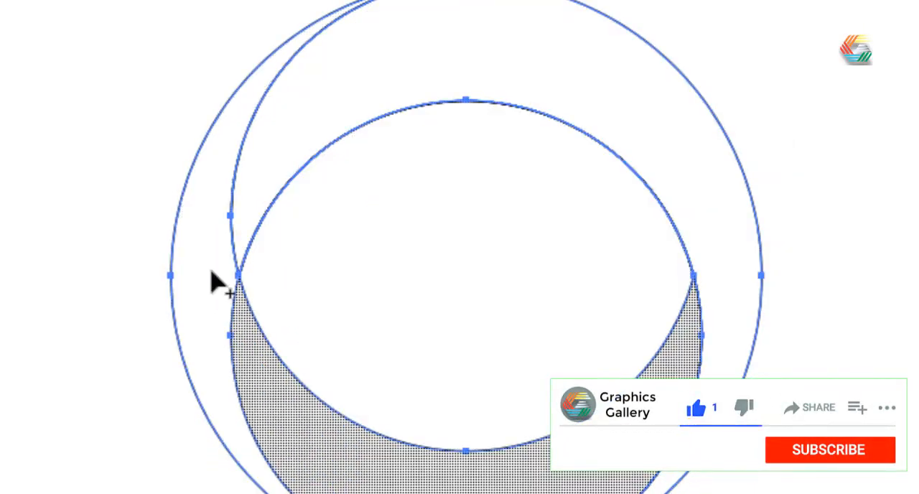
Step: Merge the left outer sliver with the lower crescent and delete the central eye-shaped region with Shape Builder
drag(196, 261, 307, 431)
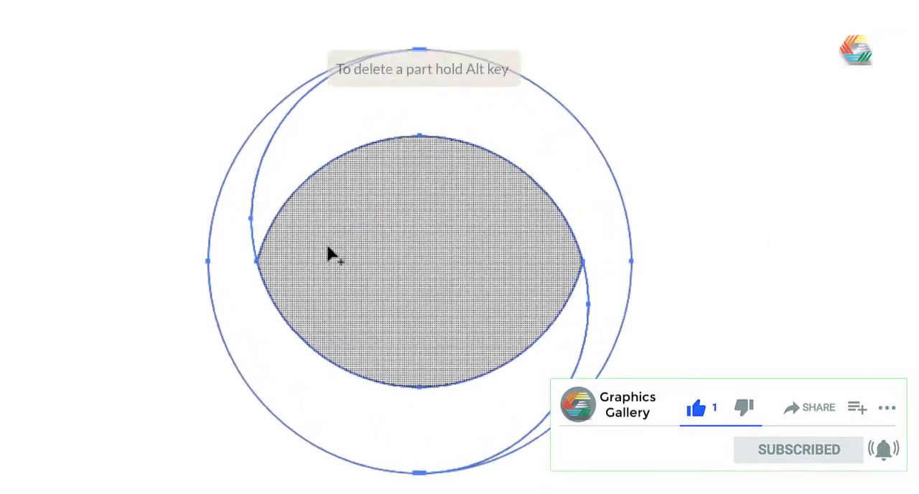
alt+click(327, 254)
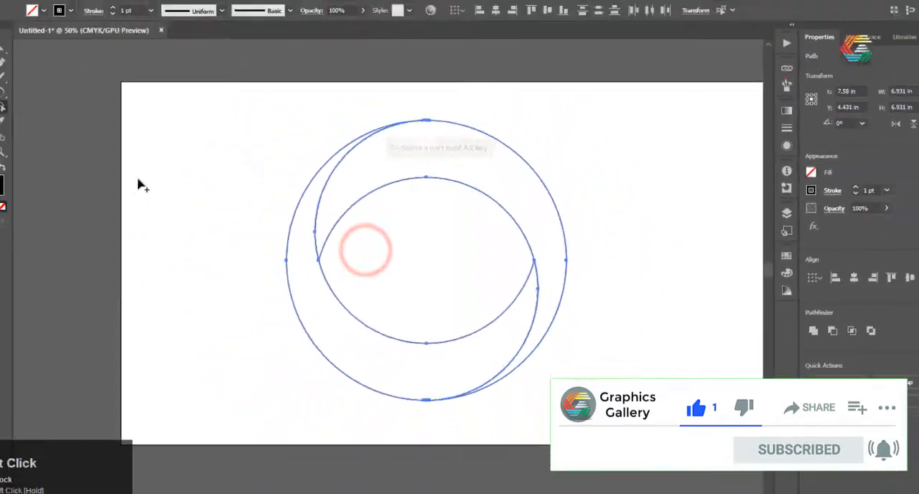
click(10, 64)
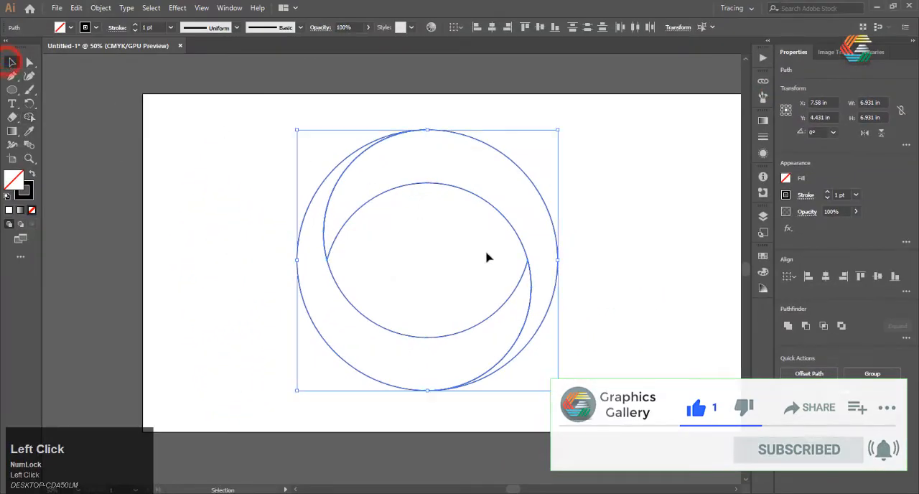
click(368, 340)
click(361, 316)
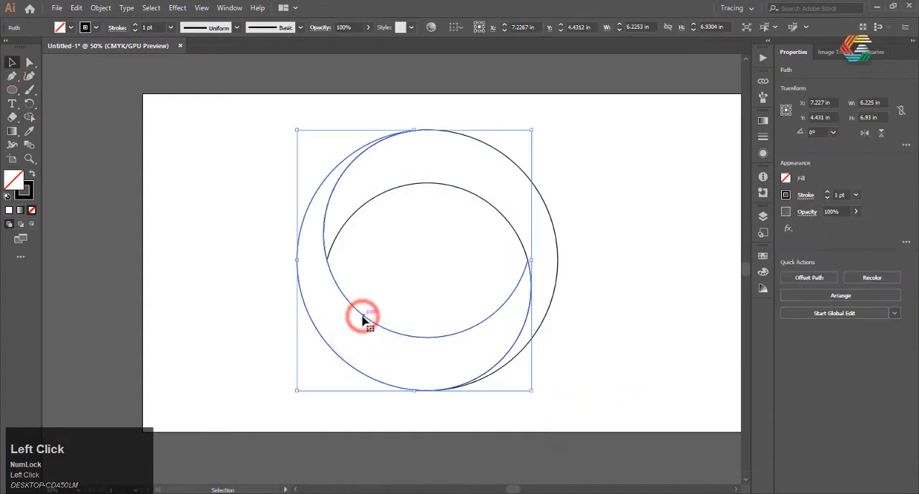
right_click(363, 322)
click(215, 352)
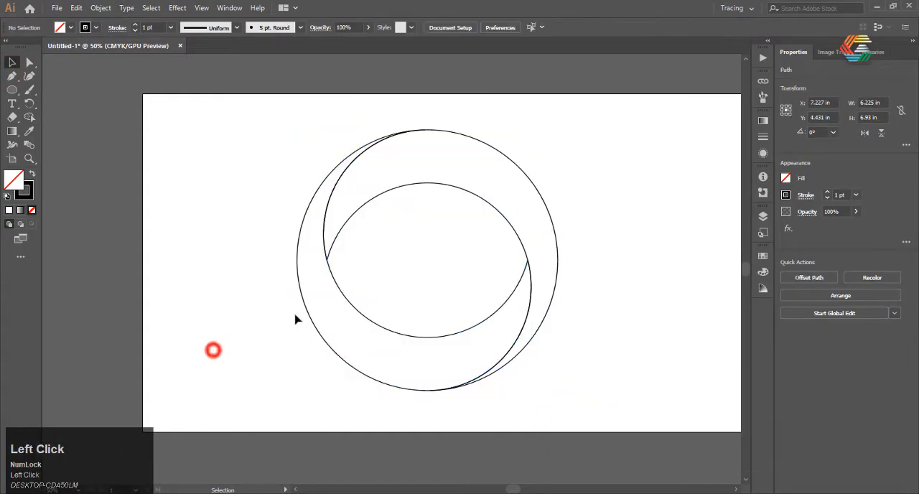
Step: Remove the stroke from the lower-left swirl shape and give it a white-to-black linear gradient fill
click(356, 308)
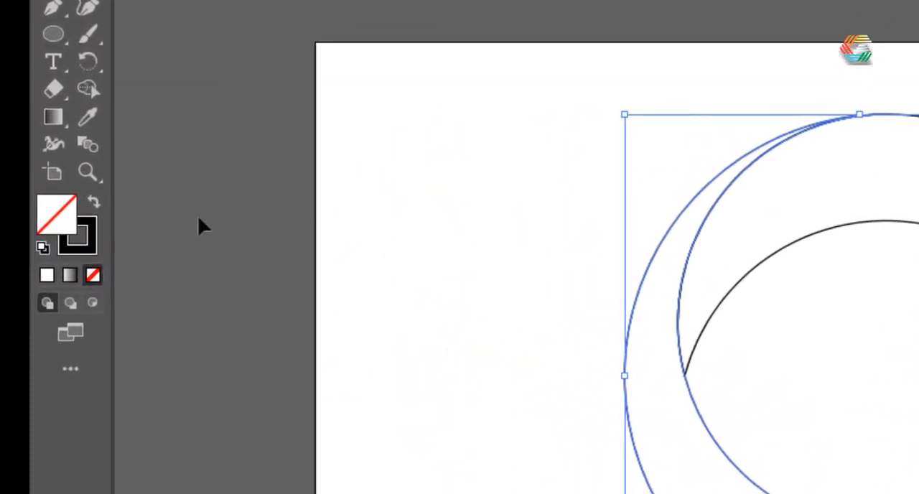
click(68, 249)
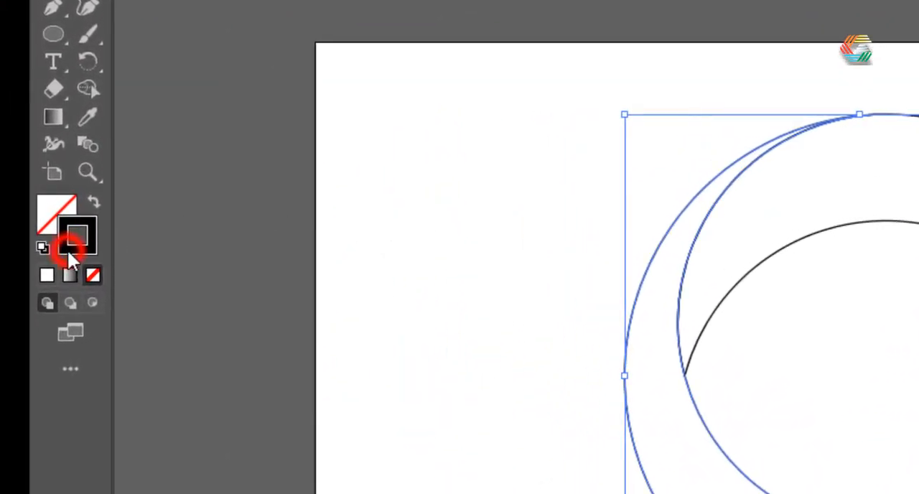
click(95, 276)
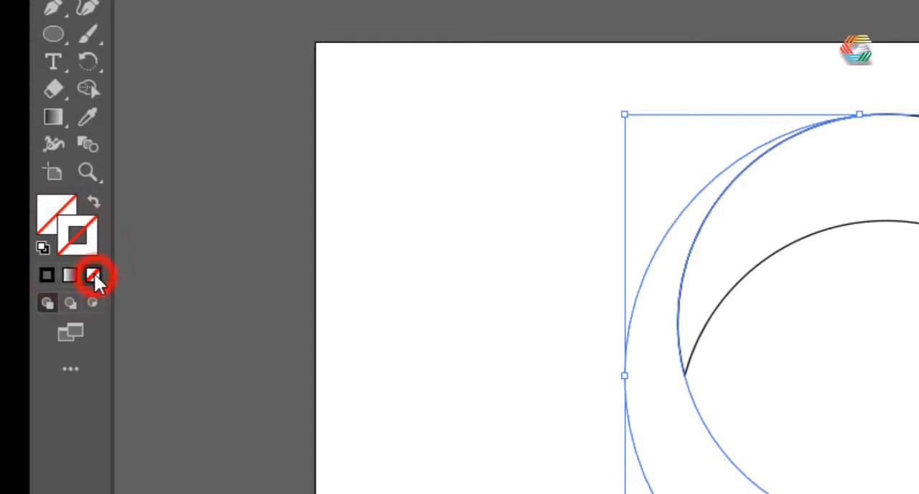
click(51, 212)
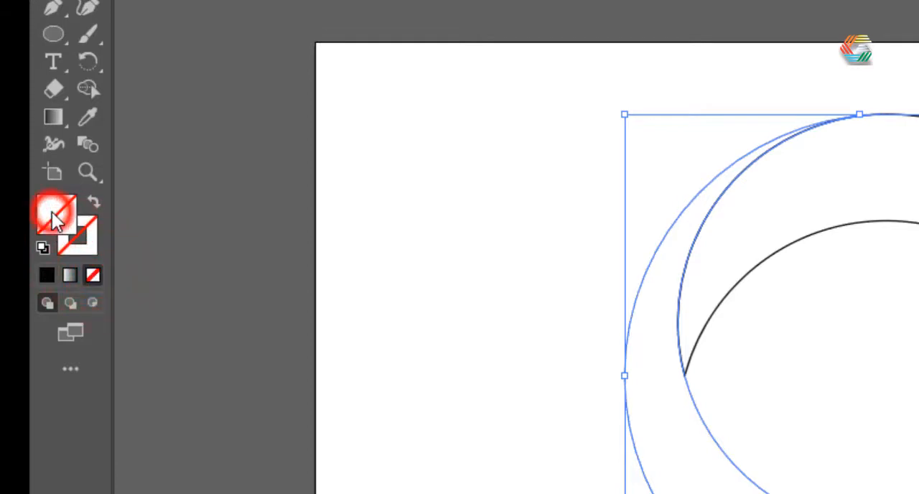
click(69, 272)
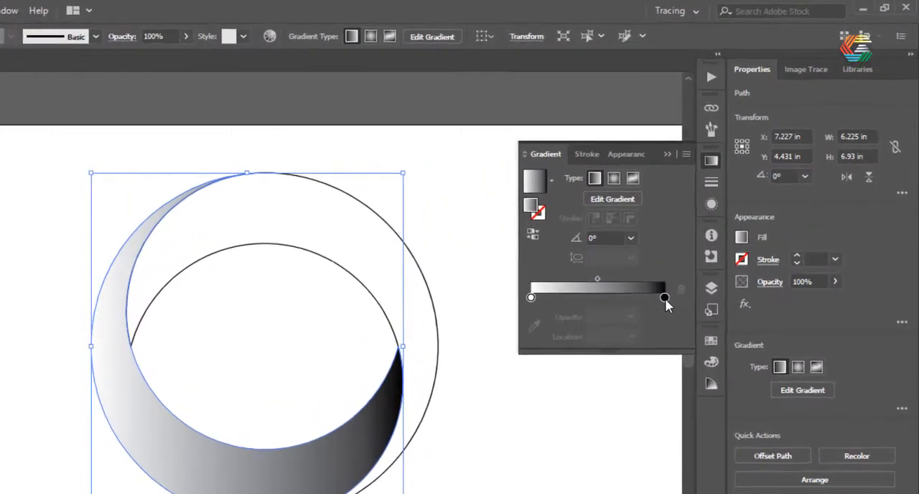
Step: Add two intermediate stops to the gradient and position them at about 35% and 67%
click(664, 298)
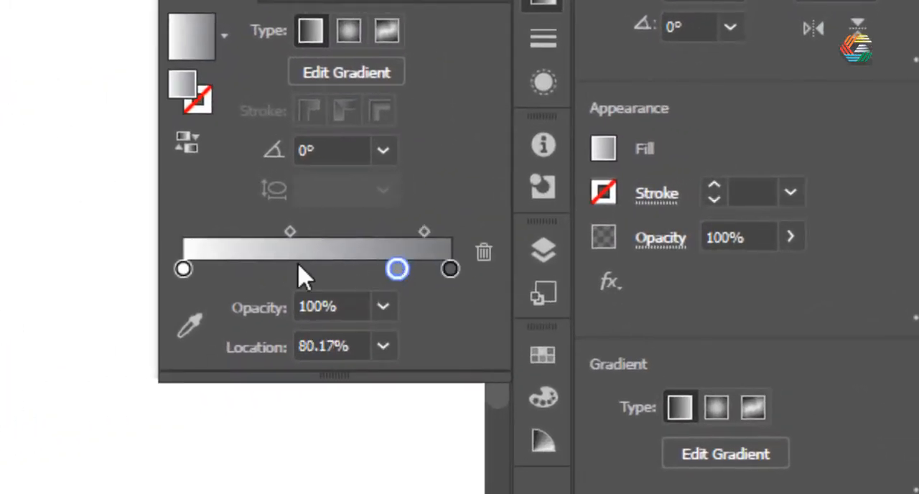
click(312, 272)
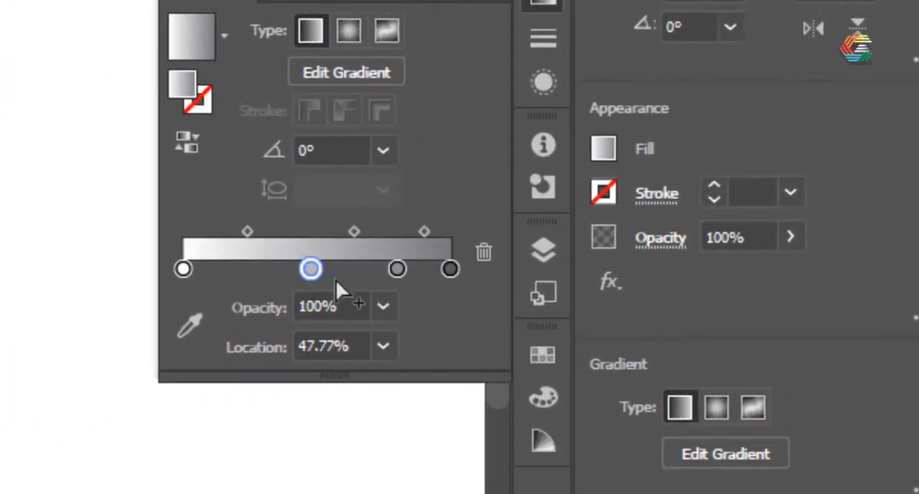
drag(397, 270, 380, 273)
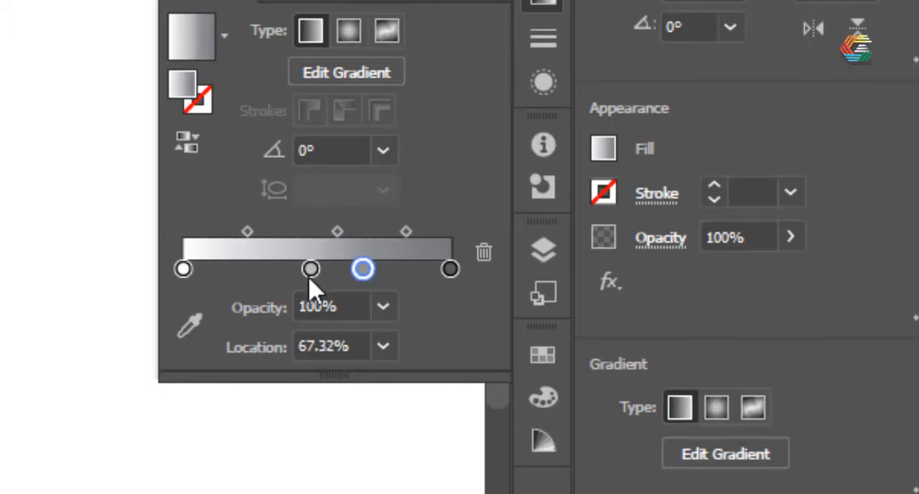
drag(279, 268, 278, 268)
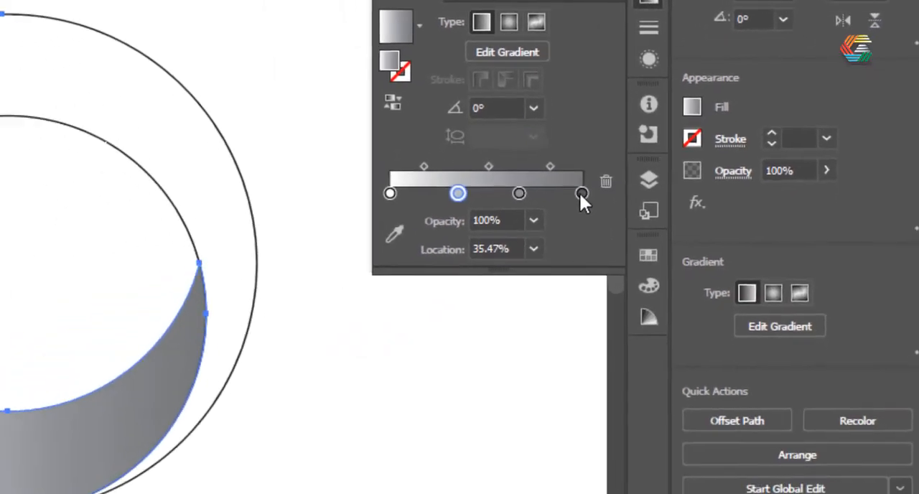
Step: Colour the gradient's end stop at 100% with the bright red swatch
click(450, 269)
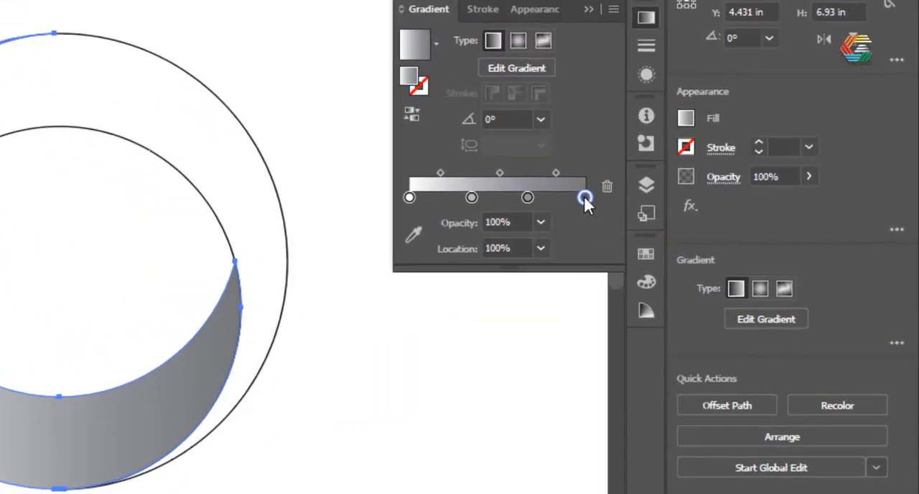
double_click(585, 190)
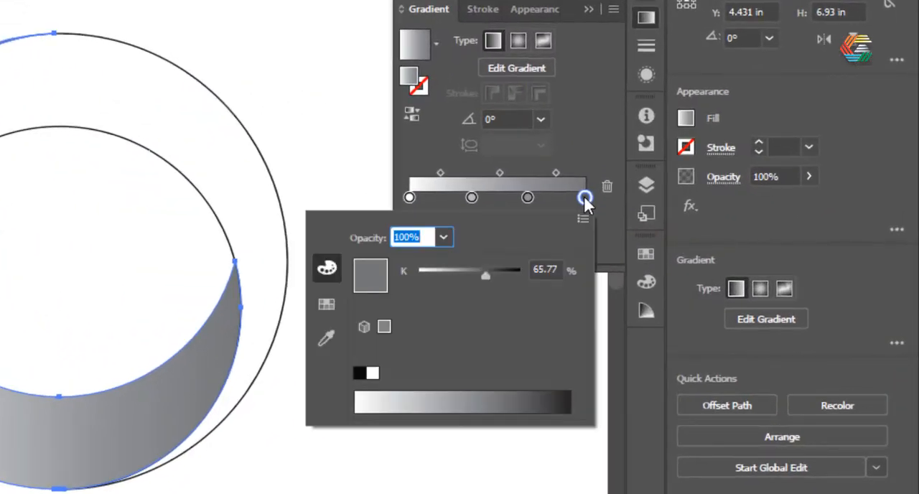
click(326, 303)
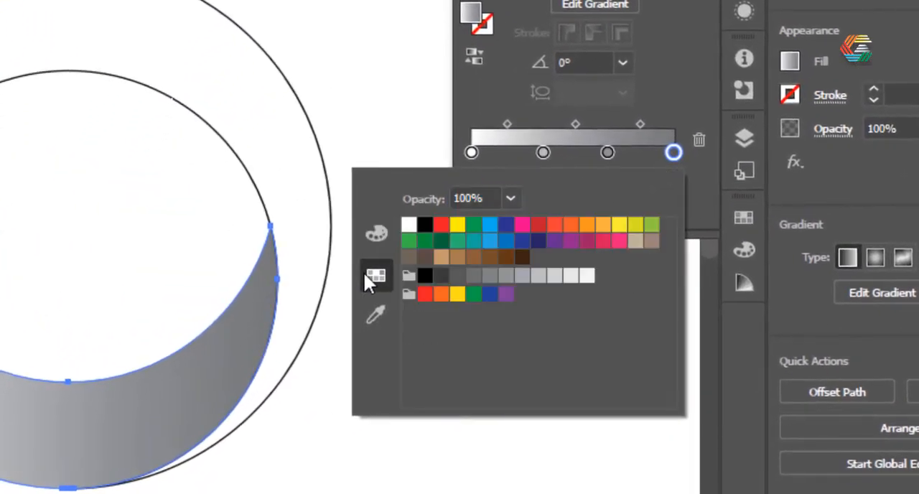
click(441, 226)
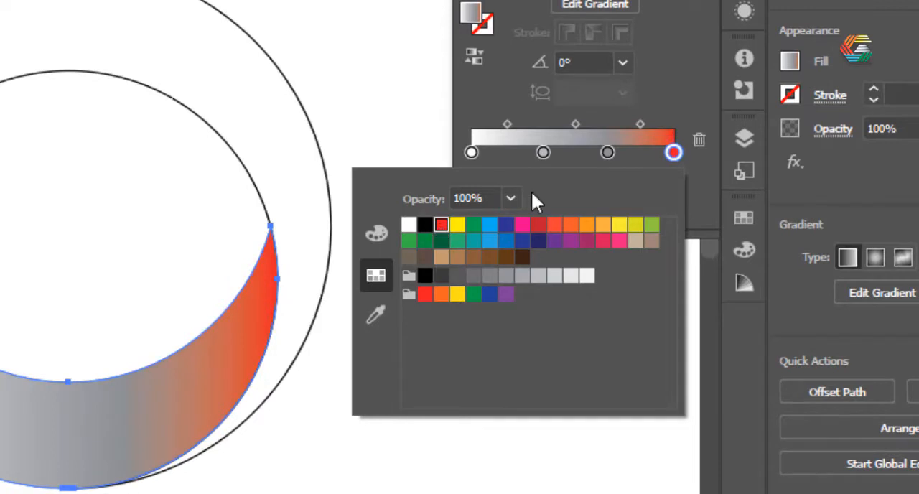
Step: Colour the gradient stop at 67.32% with the red-orange swatch
click(605, 152)
click(606, 152)
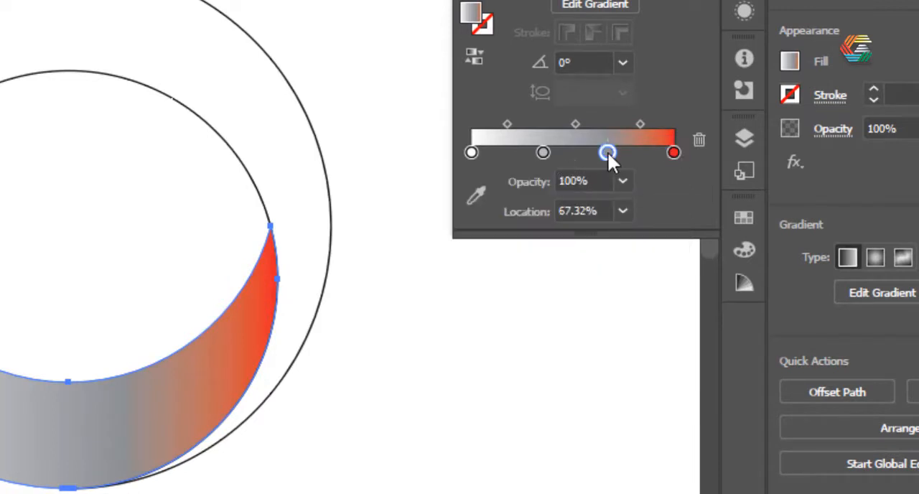
double_click(607, 151)
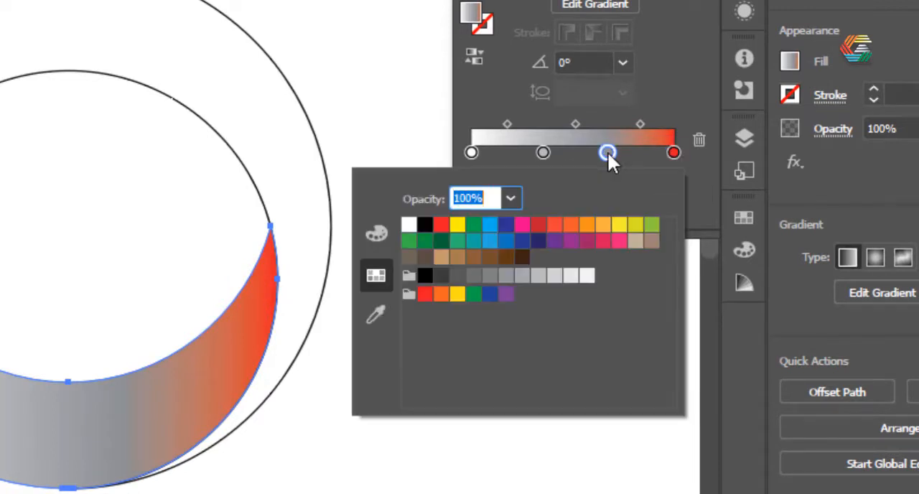
click(570, 225)
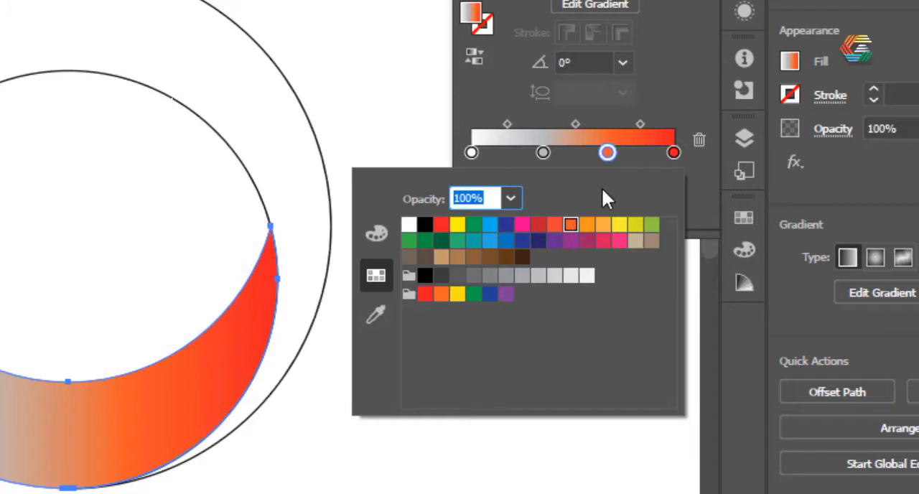
Step: Colour the second gradient stop orange (C=0 M=50 Y=100 K=0) and the start stop yellow
click(541, 152)
double_click(543, 152)
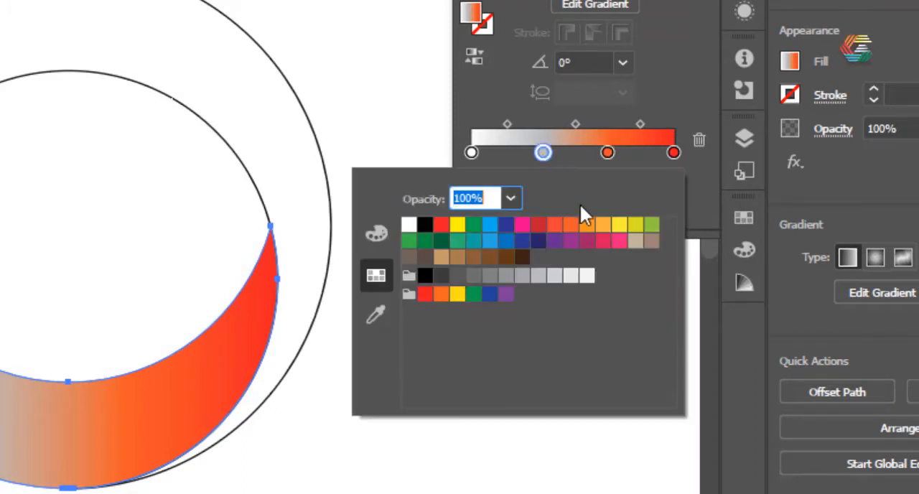
click(586, 226)
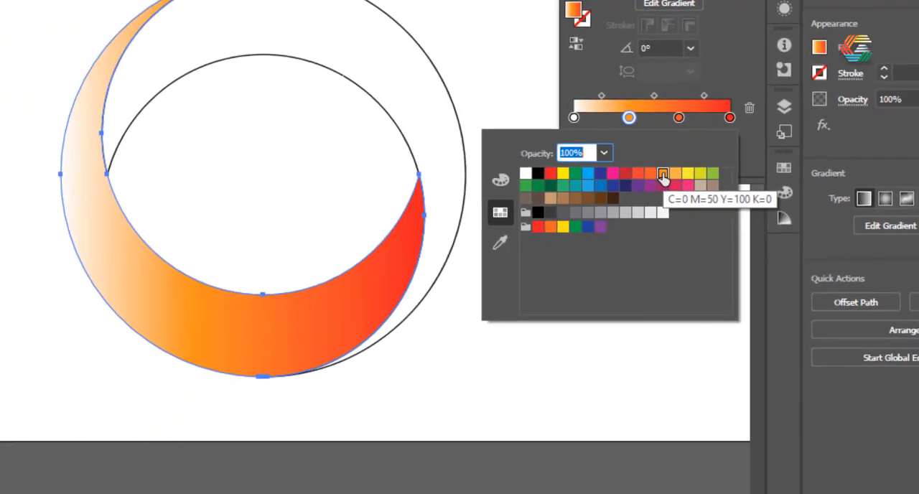
click(572, 118)
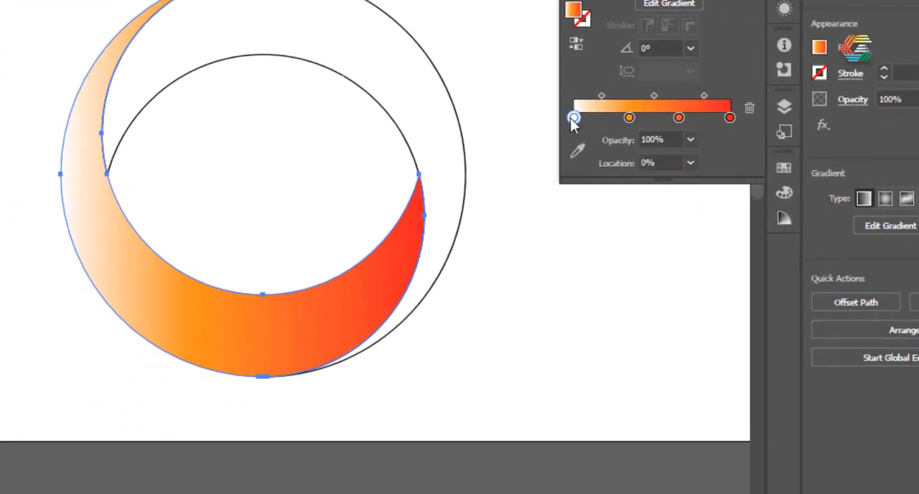
double_click(573, 117)
click(686, 174)
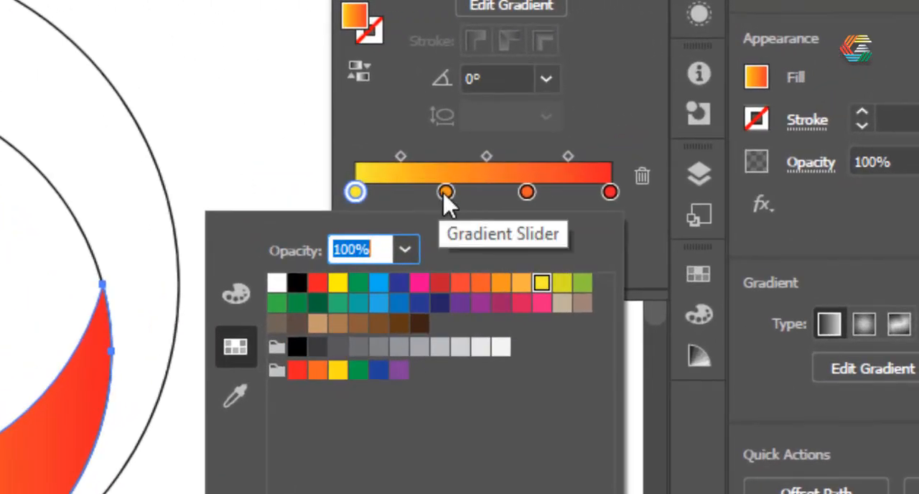
Step: Shift the orange stop to about 21.5% and move the red-orange and red stops toward the yellow start
key(Escape)
drag(445, 193, 424, 193)
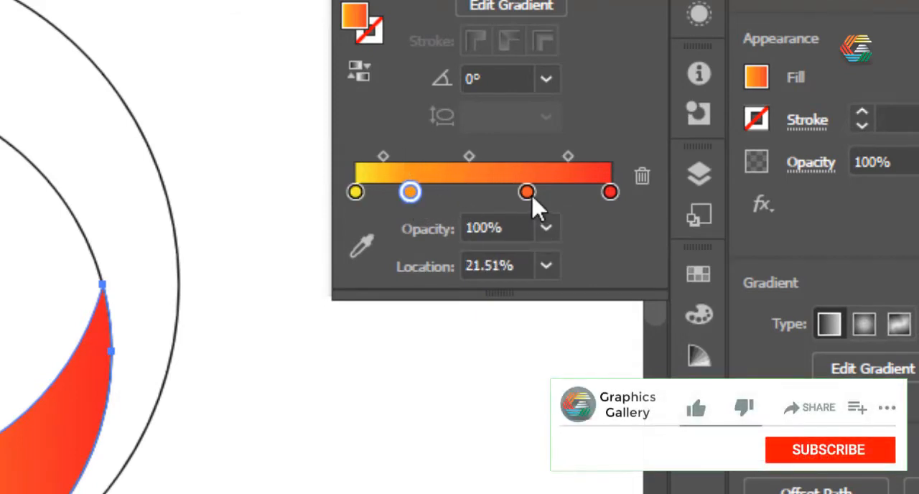
drag(527, 192, 487, 192)
drag(610, 192, 565, 192)
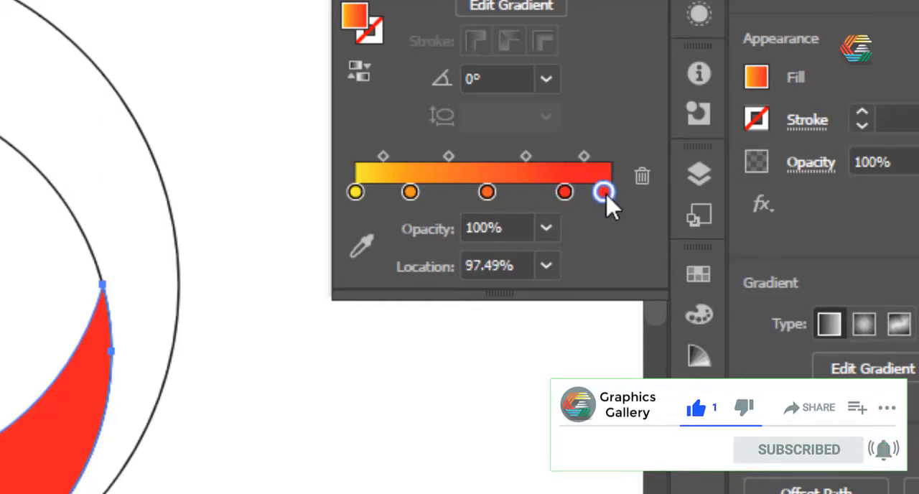
Step: Add a fifth gradient stop at 97.49% and colour it with the dark red swatch
double_click(602, 192)
click(443, 284)
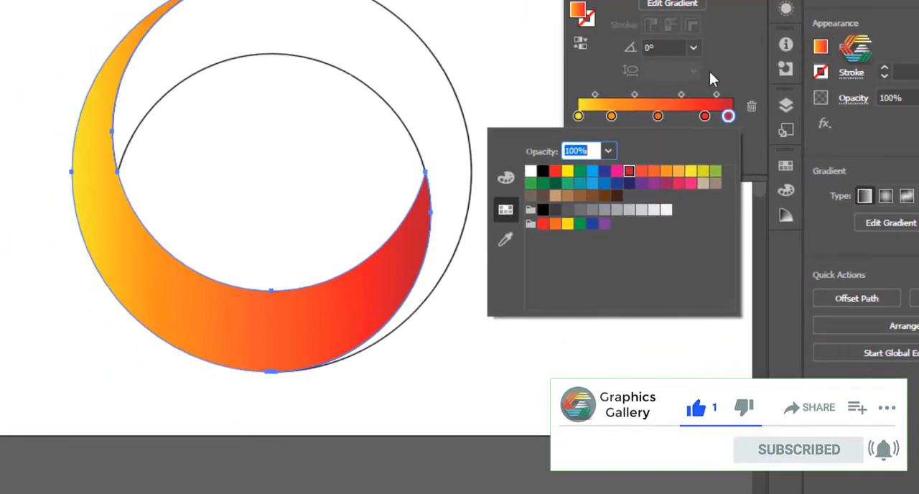
click(687, 84)
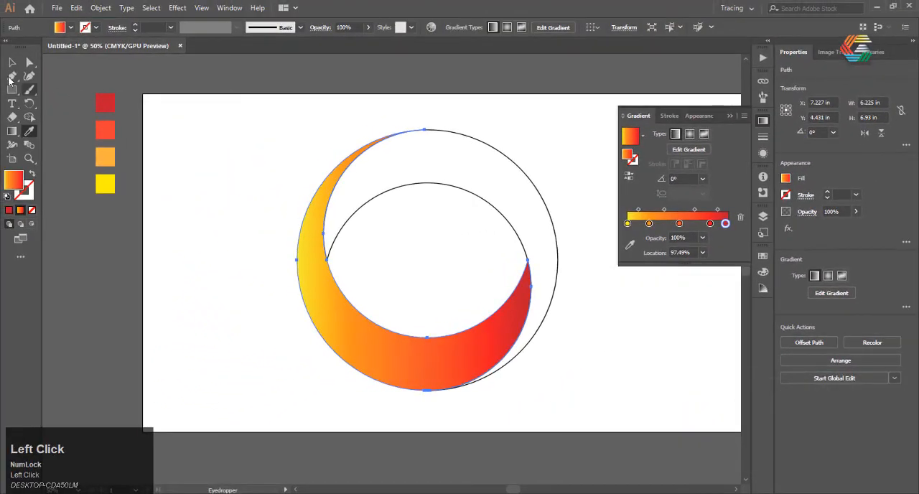
Step: Remove the stroke from the upper-right swirl shape and fill it with the same yellow-to-red gradient
click(12, 66)
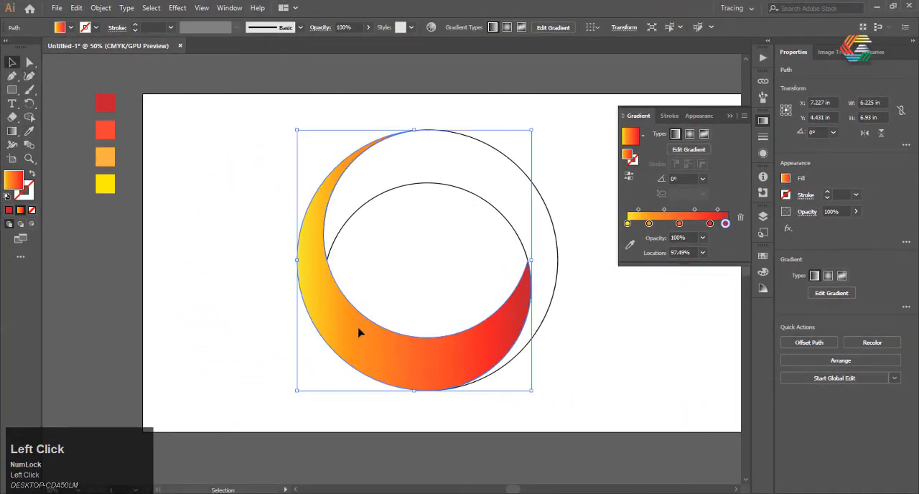
click(547, 201)
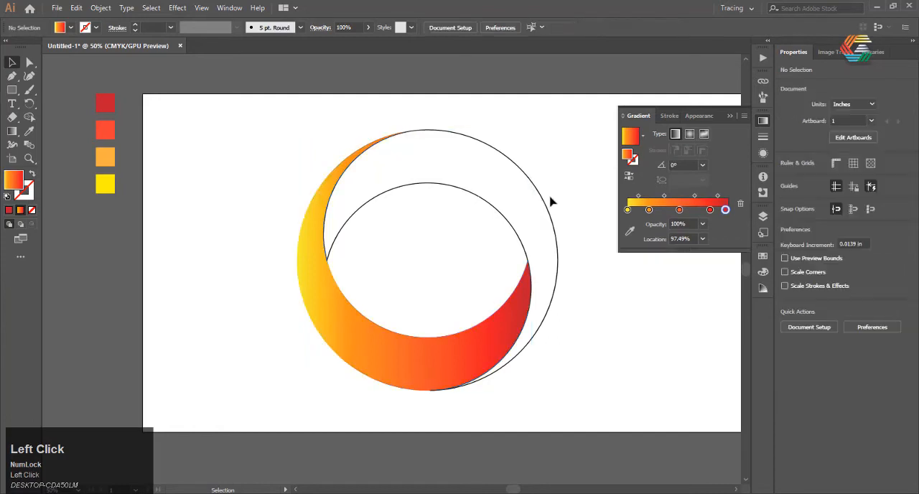
click(534, 211)
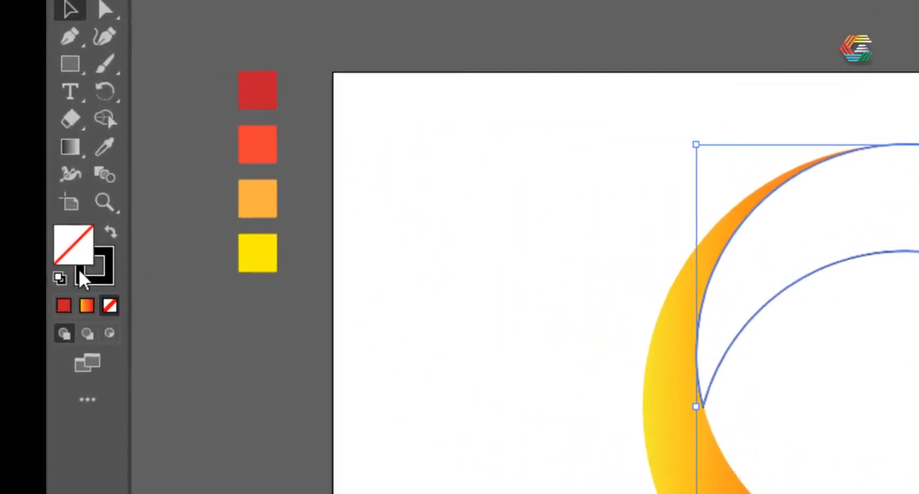
click(57, 227)
click(63, 245)
click(37, 206)
click(43, 246)
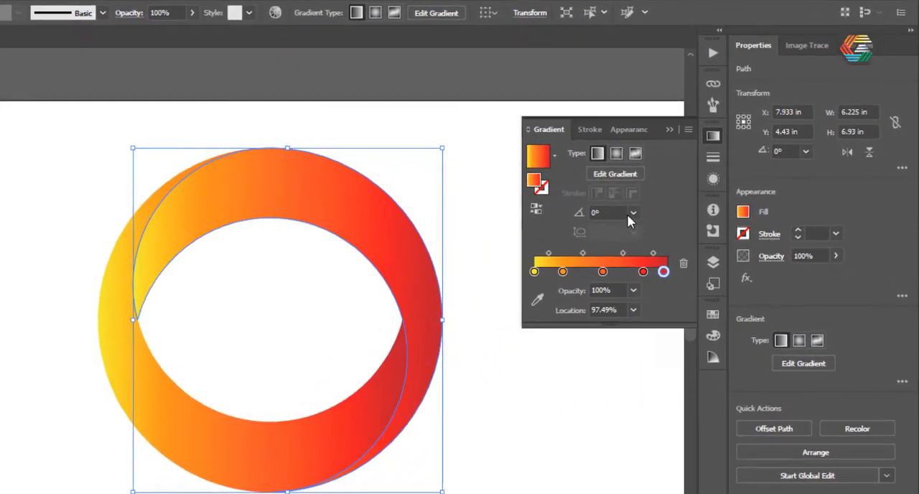
Step: Set the upper-right shape's gradient angle to 180° and deselect it
click(702, 178)
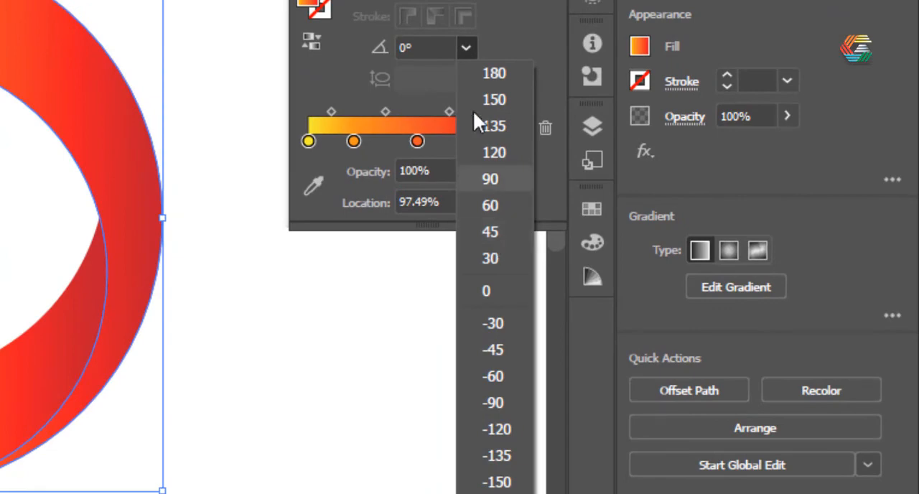
click(505, 76)
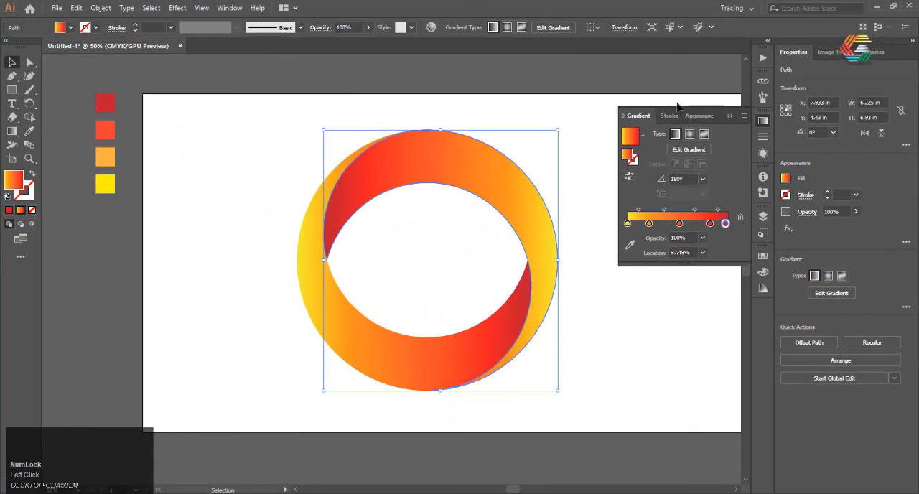
click(676, 107)
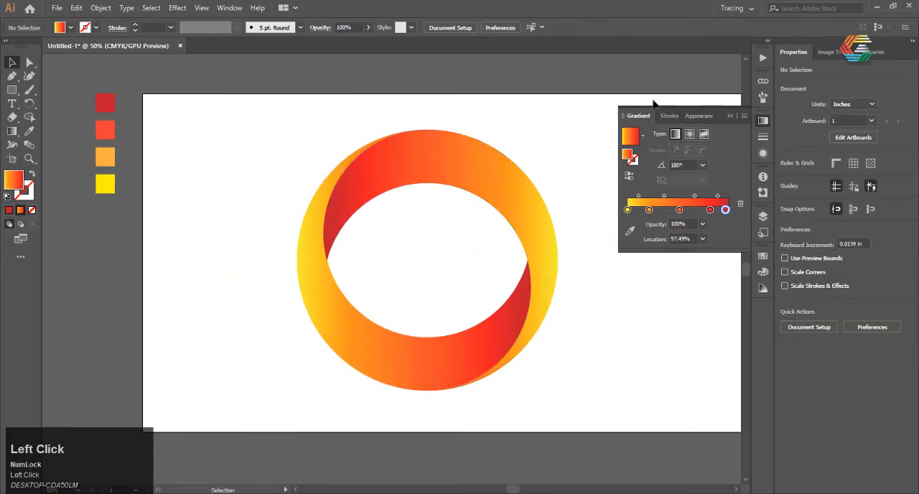